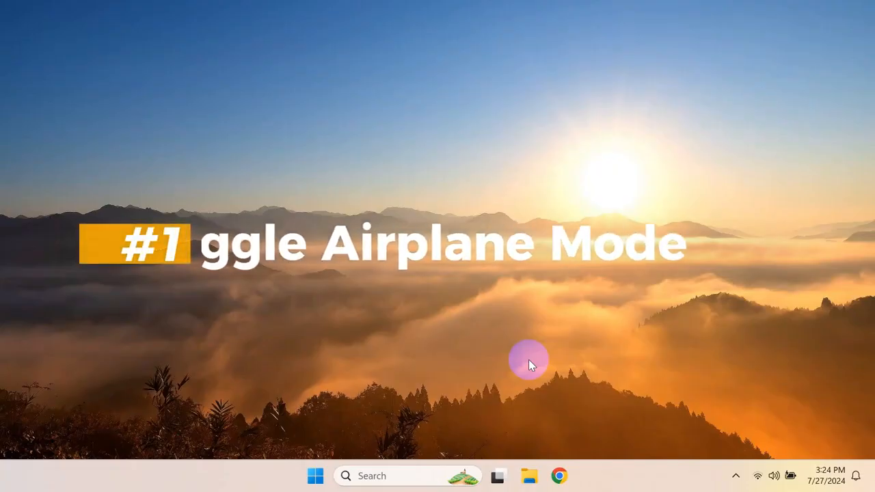
Turn airplane mode on and off again in the quick settings, then close them.
left_click(776, 476)
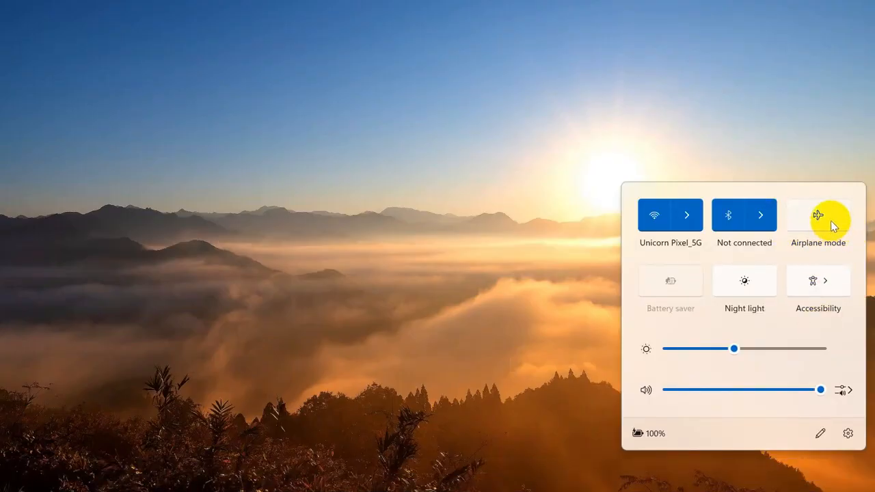
left_click(830, 221)
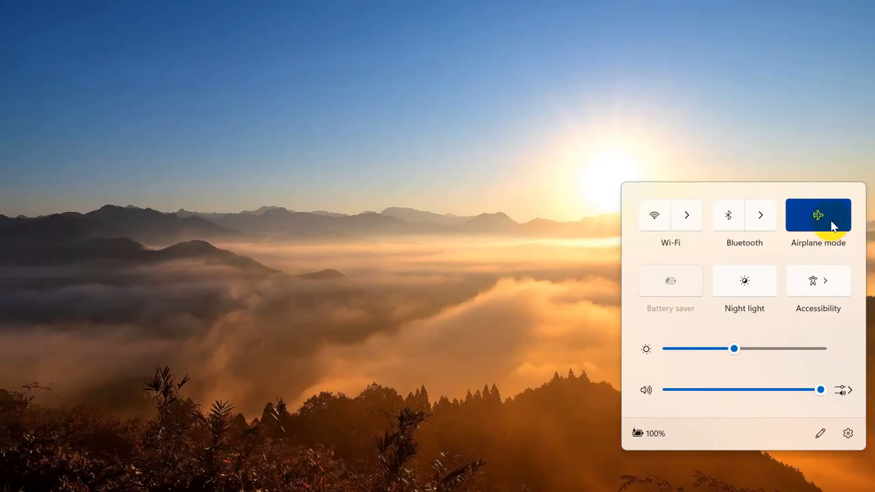
left_click(824, 227)
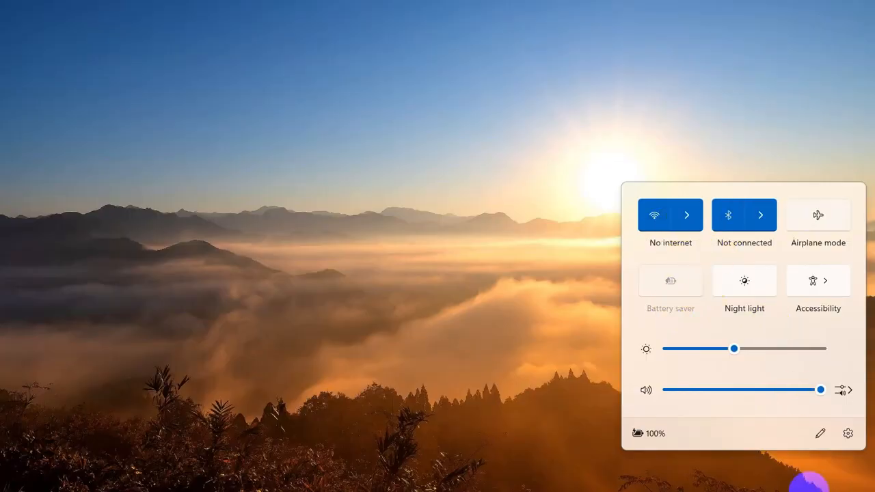
left_click(581, 416)
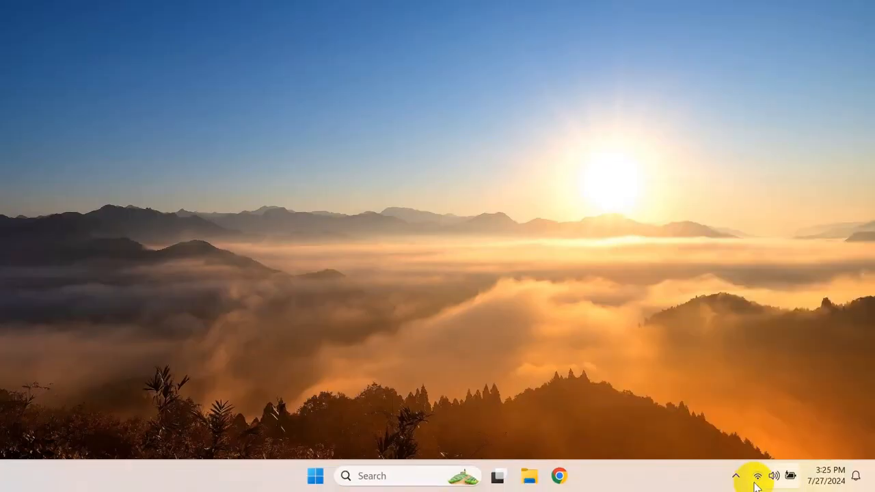
mouse_move(755, 485)
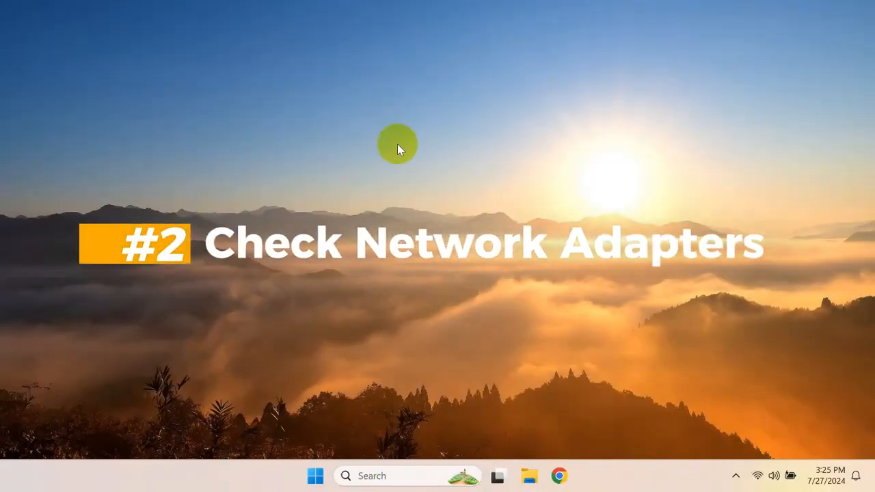
Search Windows for "view netw", open View network connections, and reposition its window slightly.
left_click(379, 476)
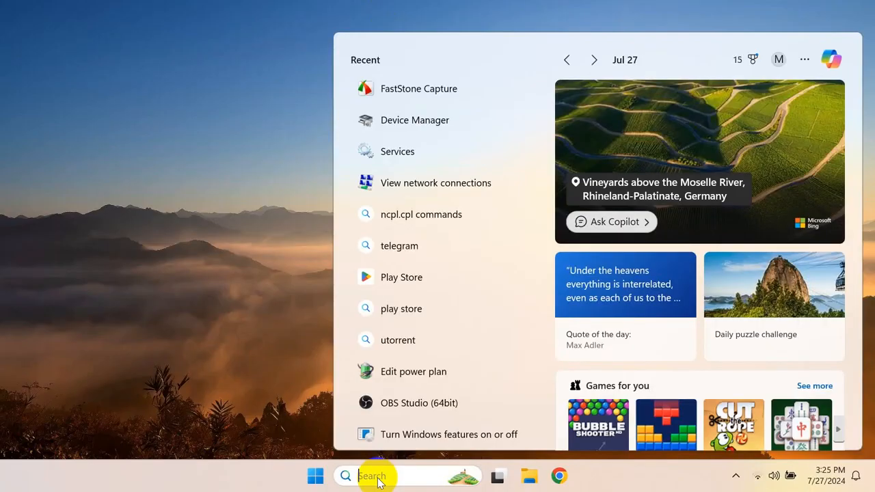
type("view")
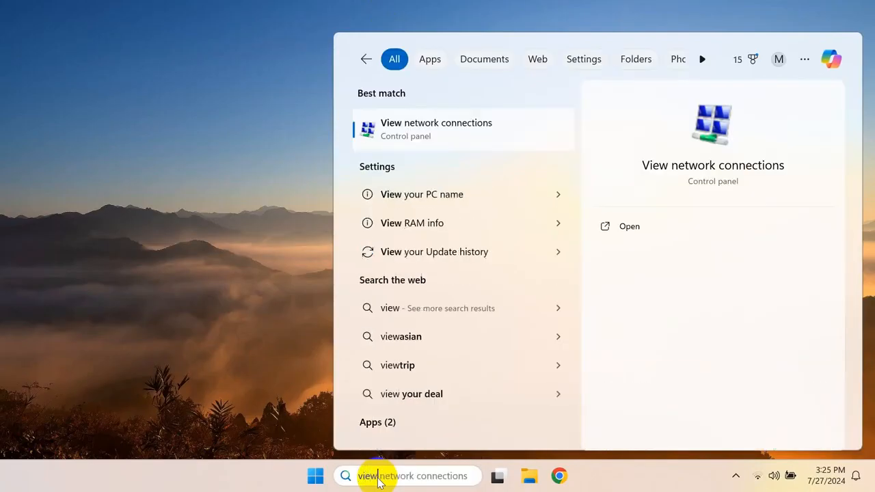
type(" netw")
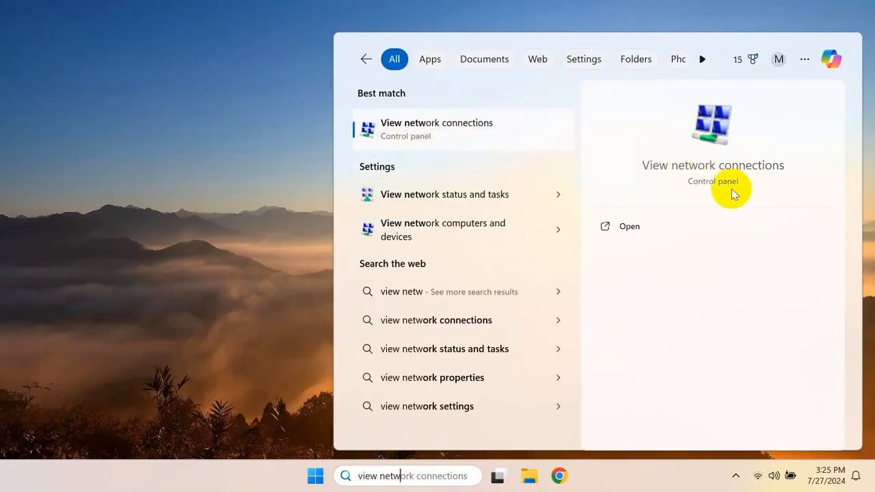
left_click(461, 136)
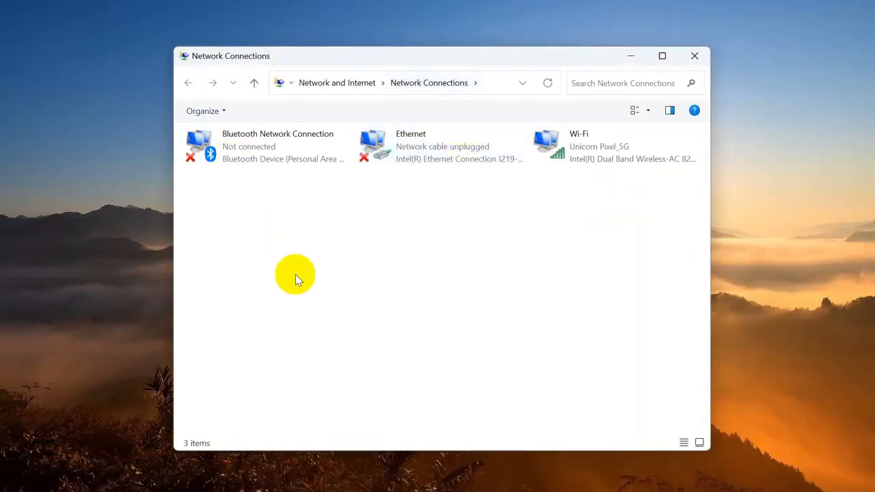
left_click_drag(511, 63, 521, 58)
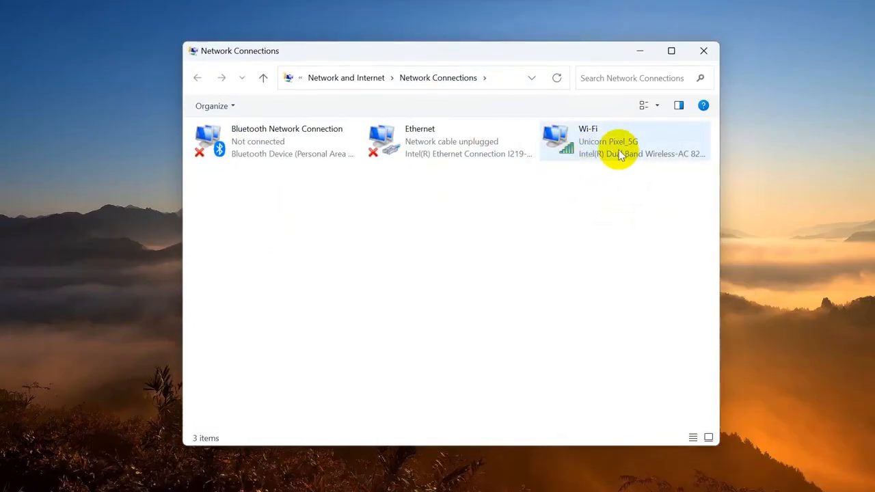
Disable the Wi-Fi network adapter, then enable it again.
right_click(610, 142)
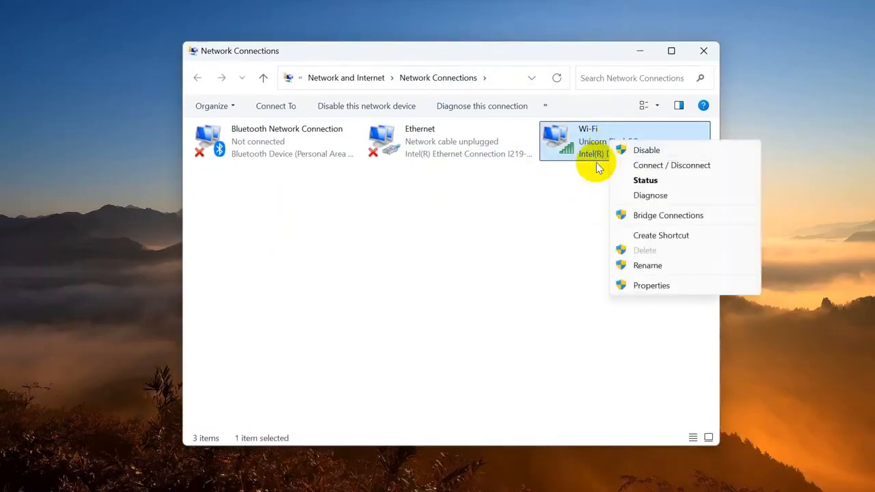
left_click(664, 150)
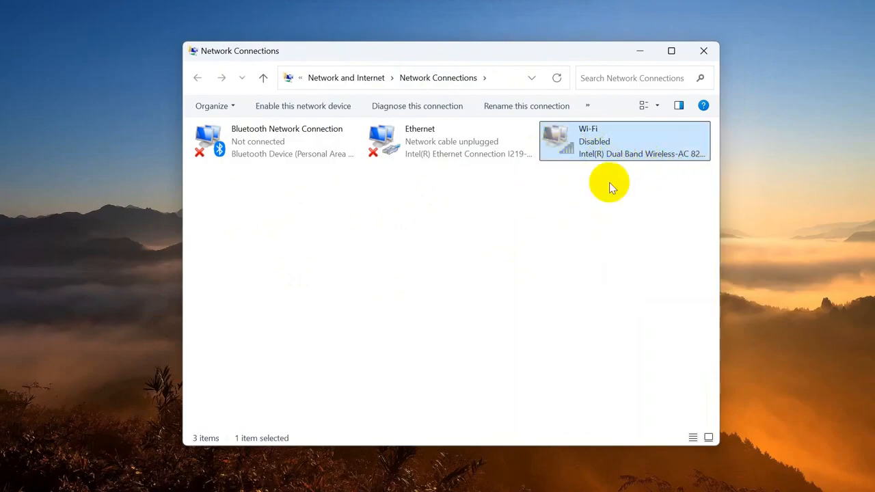
right_click(592, 147)
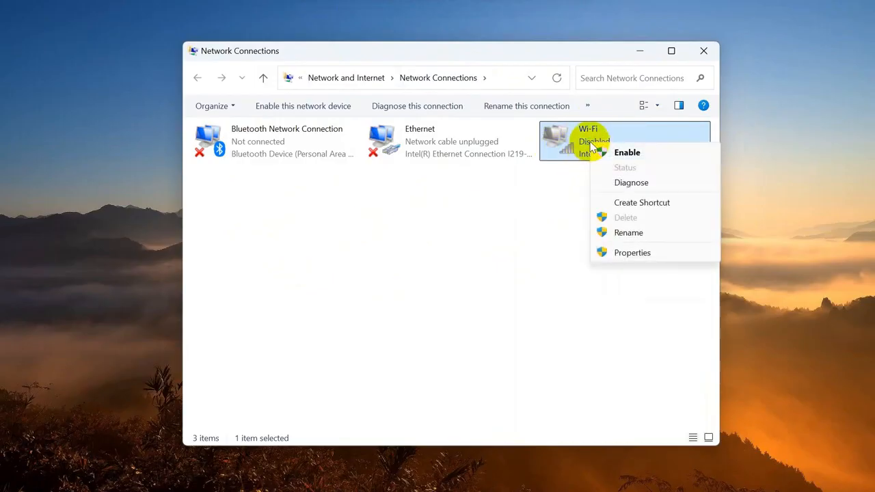
left_click(627, 153)
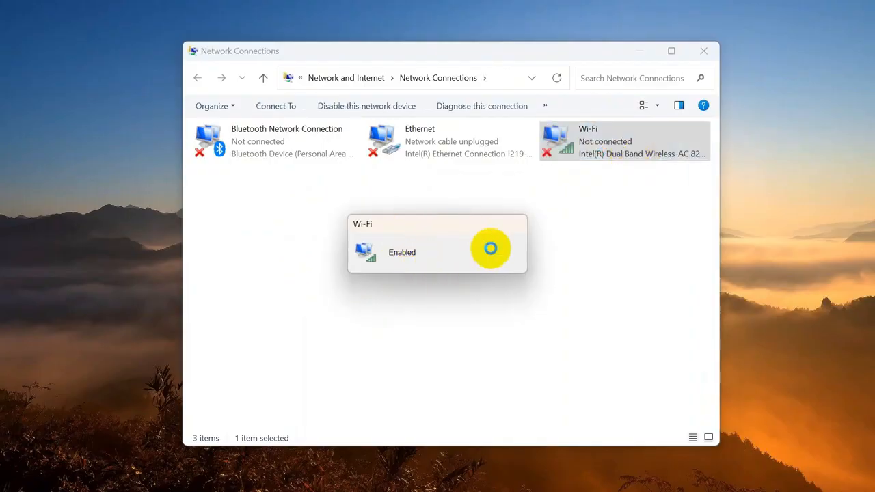
left_click(629, 181)
Check the Wi-Fi connection status in the quick settings and minimize the Network Connections window.
mouse_move(728, 475)
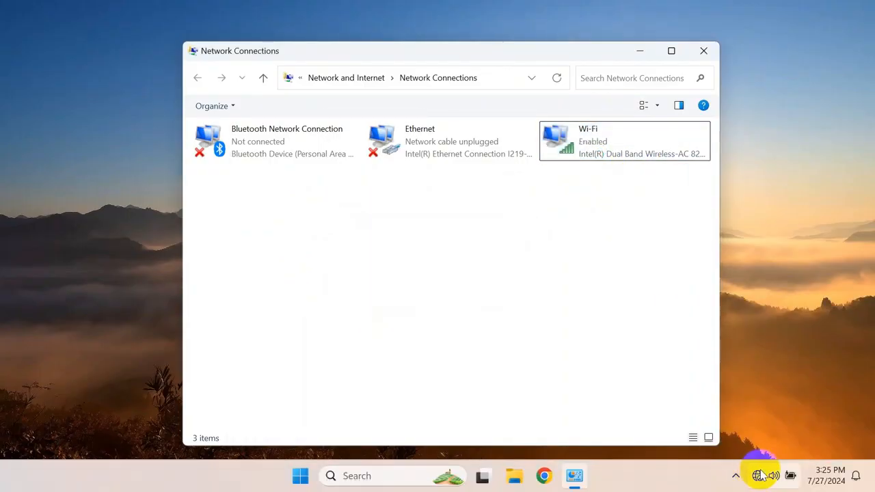
left_click(760, 476)
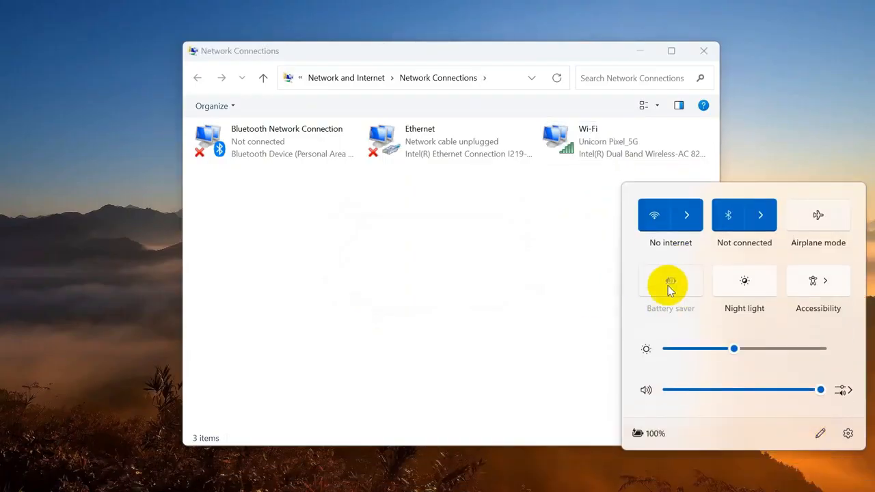
left_click(589, 338)
mouse_move(743, 486)
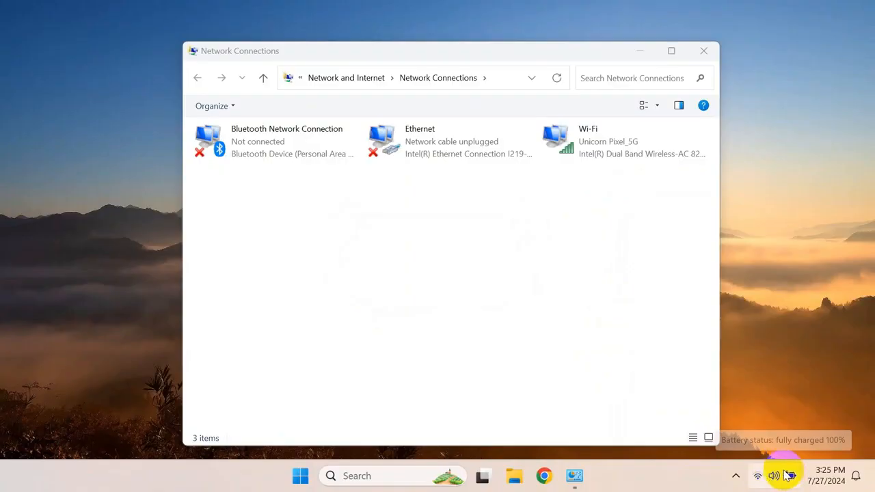
left_click(632, 52)
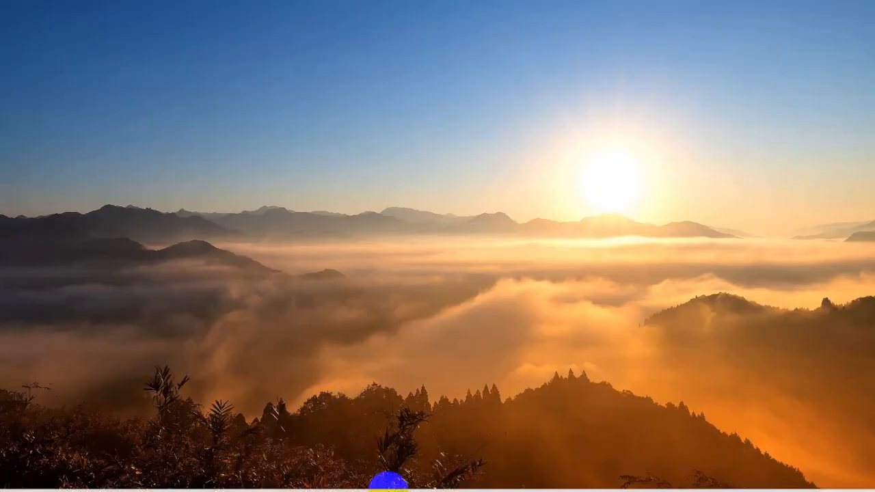
Search Windows for "servi", open Services, and move its window nearer the middle of the desktop.
mouse_move(416, 477)
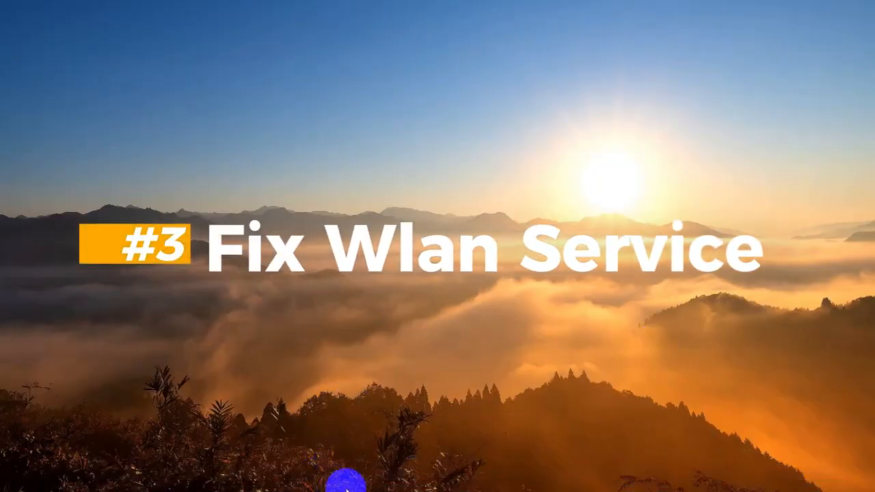
left_click(354, 481)
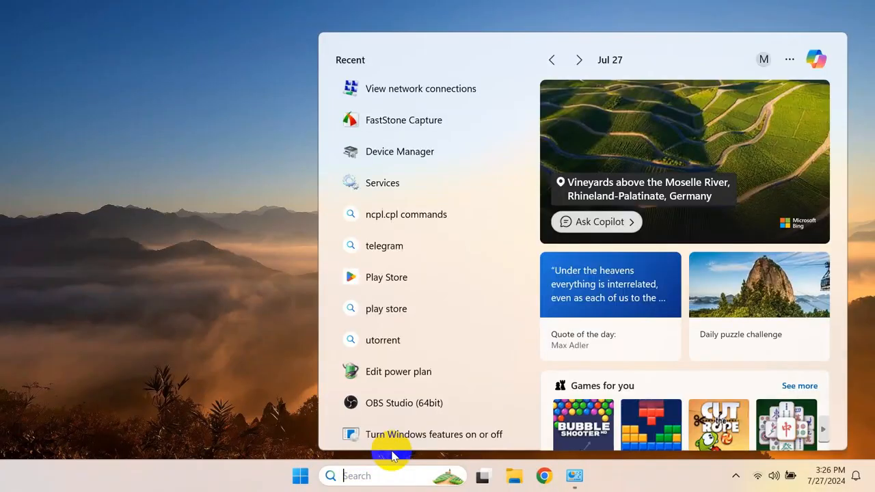
type("servi")
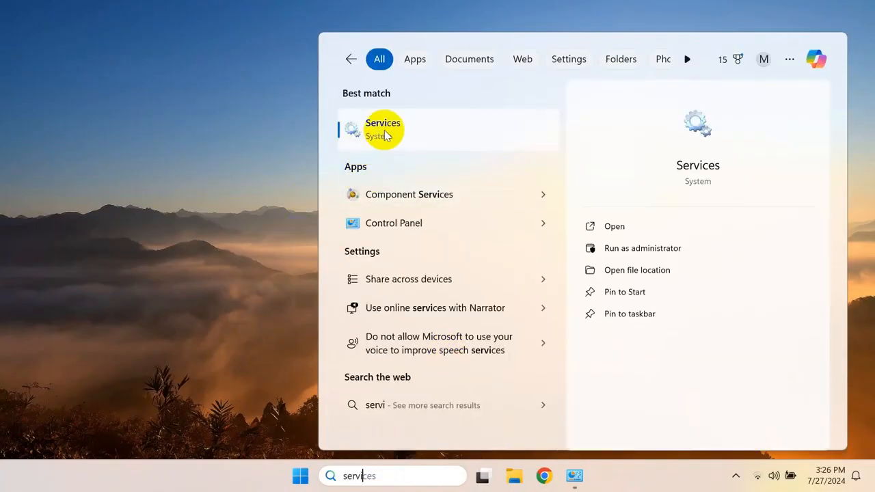
left_click(448, 123)
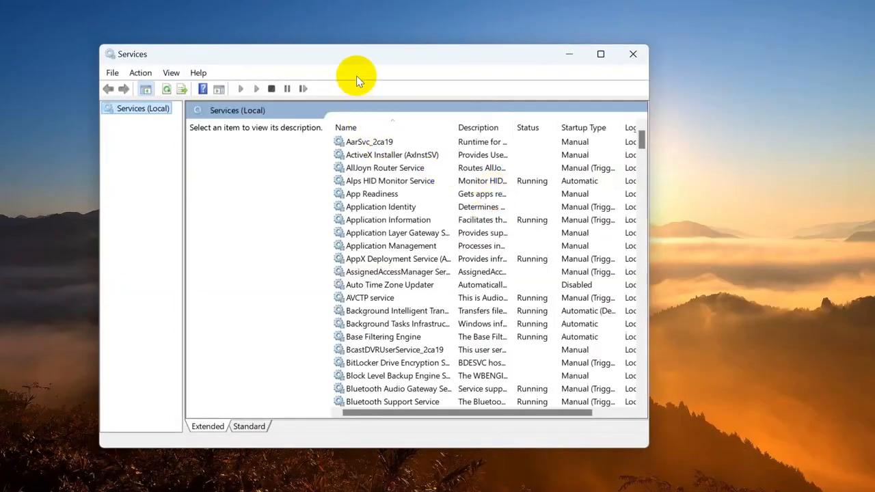
left_click_drag(358, 55, 424, 58)
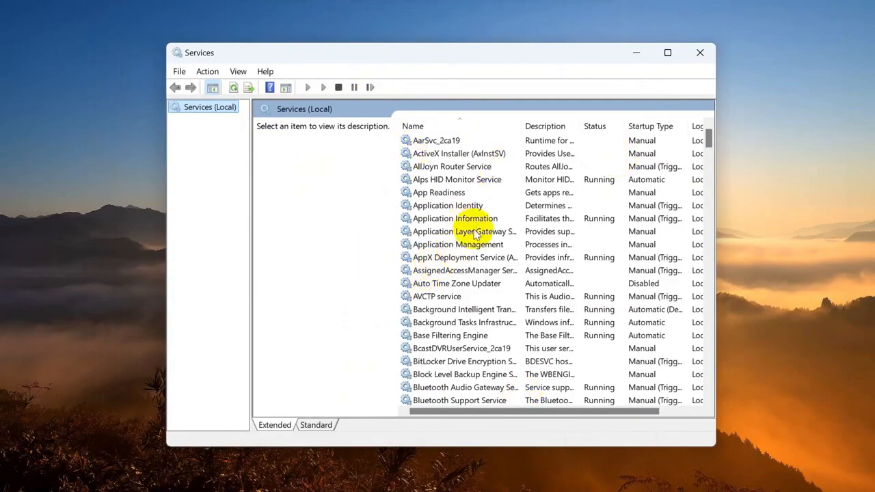
Find the WLAN AutoConfig service in the services list and open its properties.
scroll(476, 233, "down", 20)
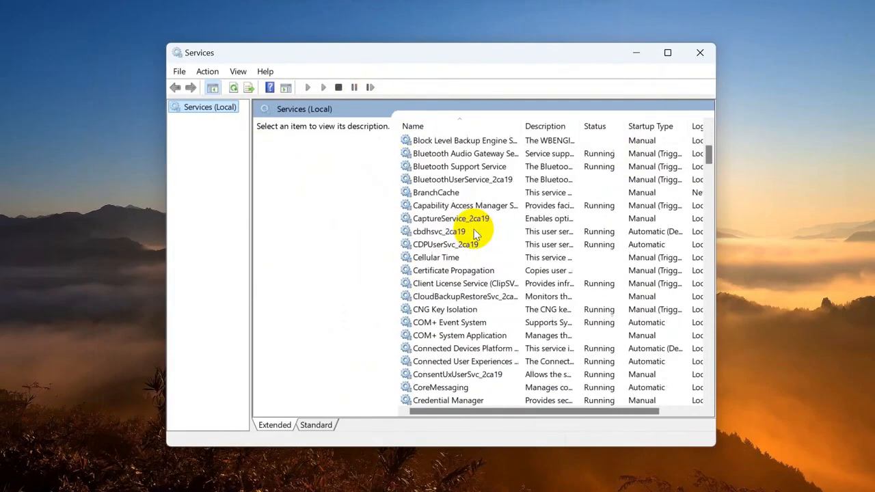
scroll(476, 233, "down", 20)
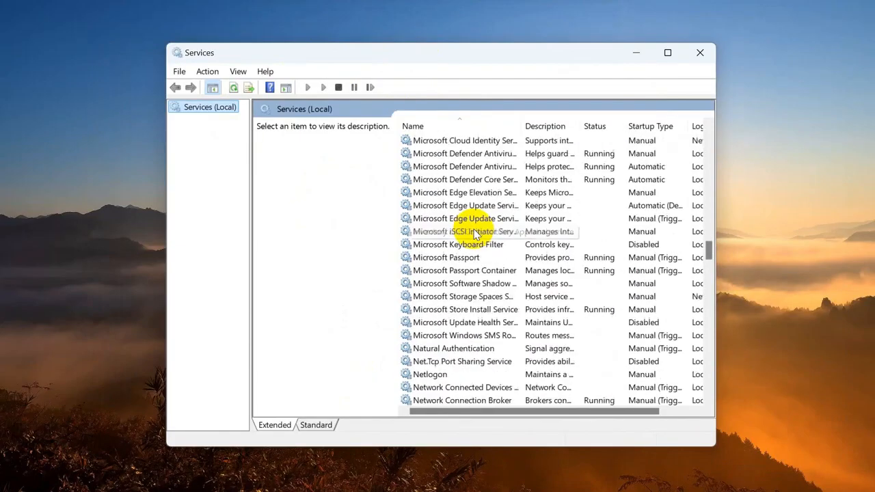
scroll(476, 234, "down", 20)
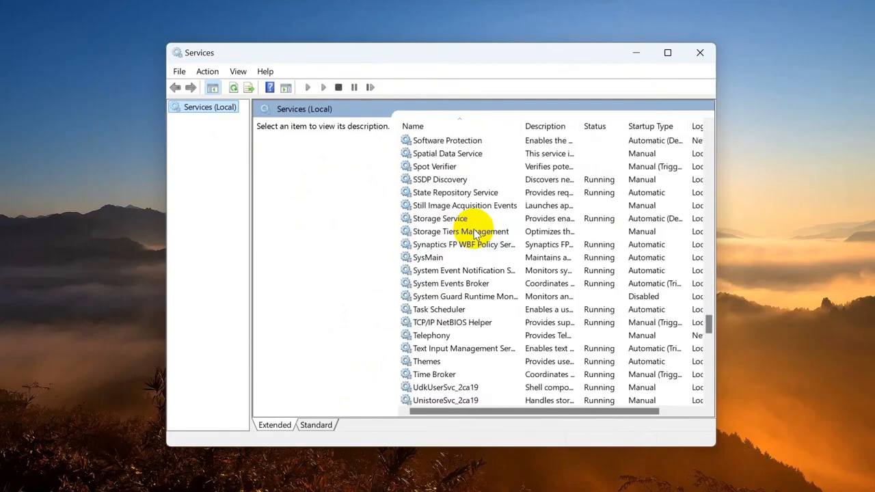
scroll(465, 219, "down", 9)
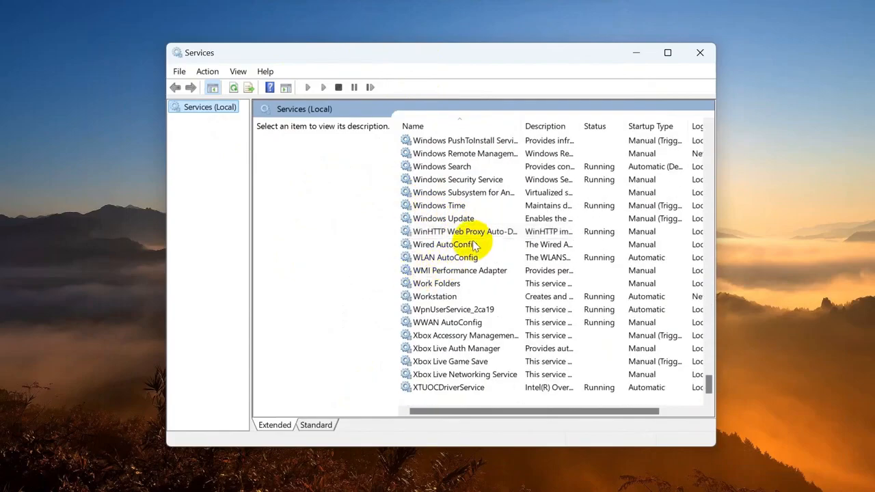
left_click(438, 260)
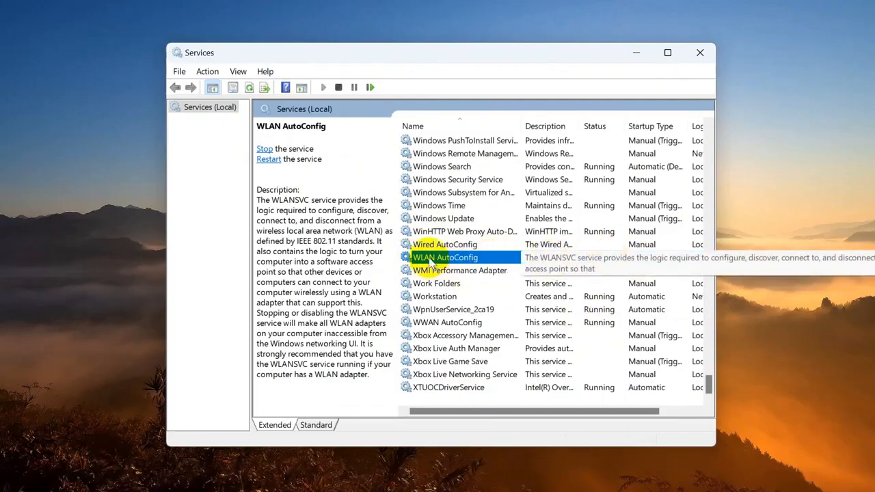
right_click(429, 262)
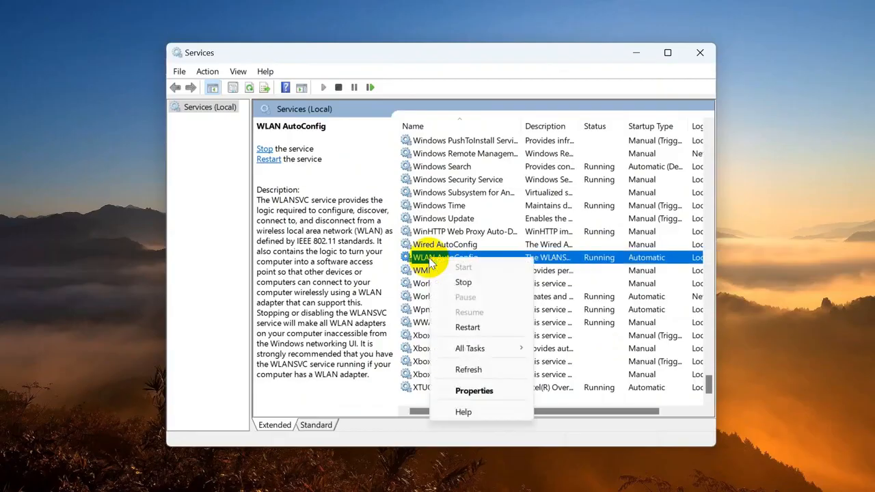
left_click(474, 392)
left_click_drag(448, 93, 465, 99)
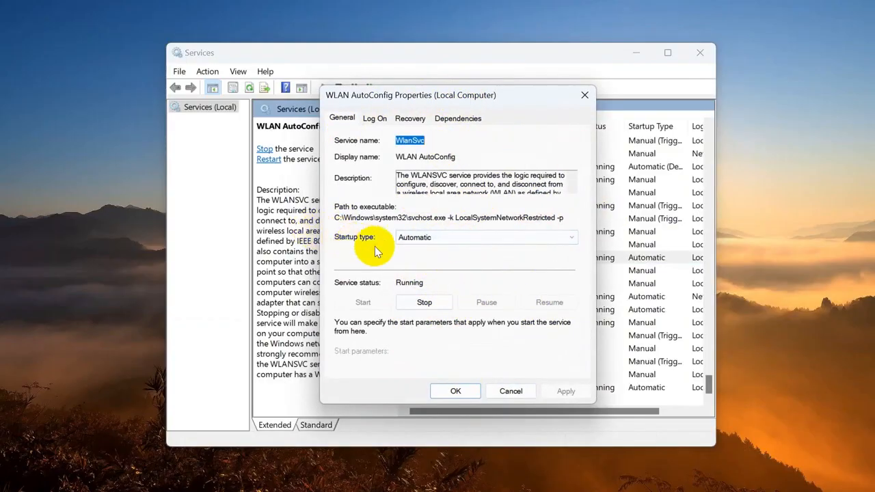
Choose Automatic as the WLAN AutoConfig startup type, stop and start the service, and apply the settings.
left_click(414, 238)
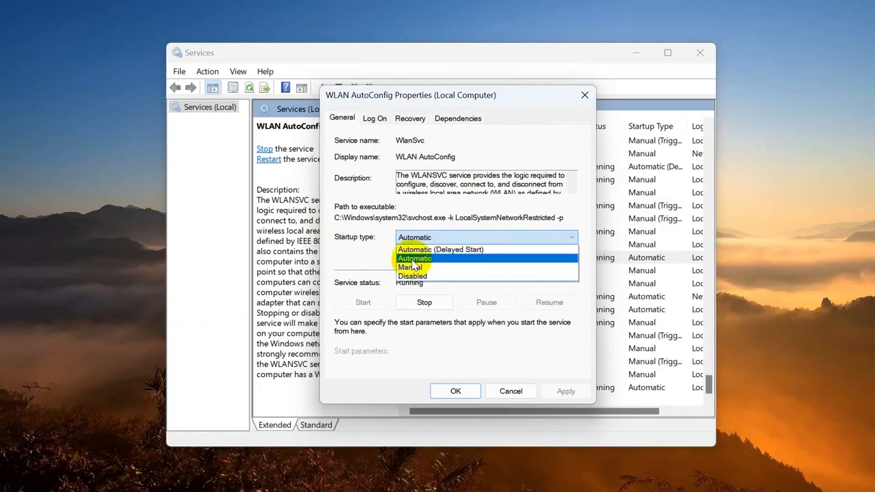
left_click(412, 259)
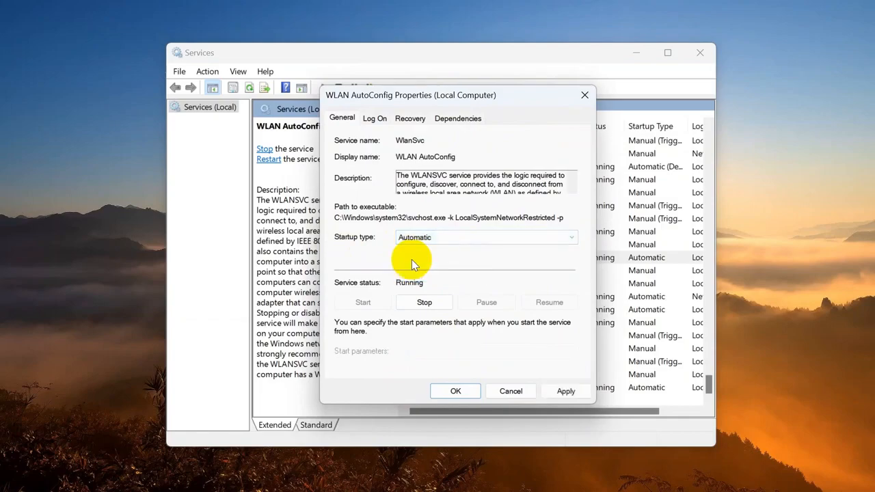
left_click(404, 301)
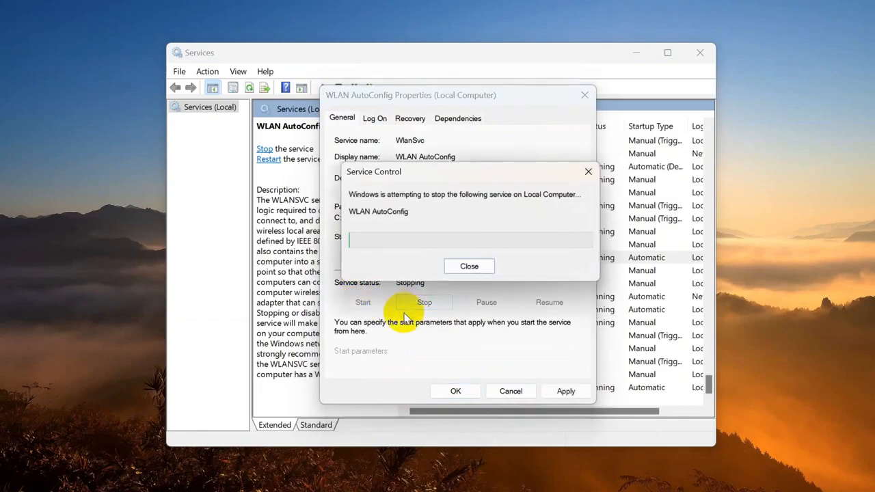
left_click(375, 303)
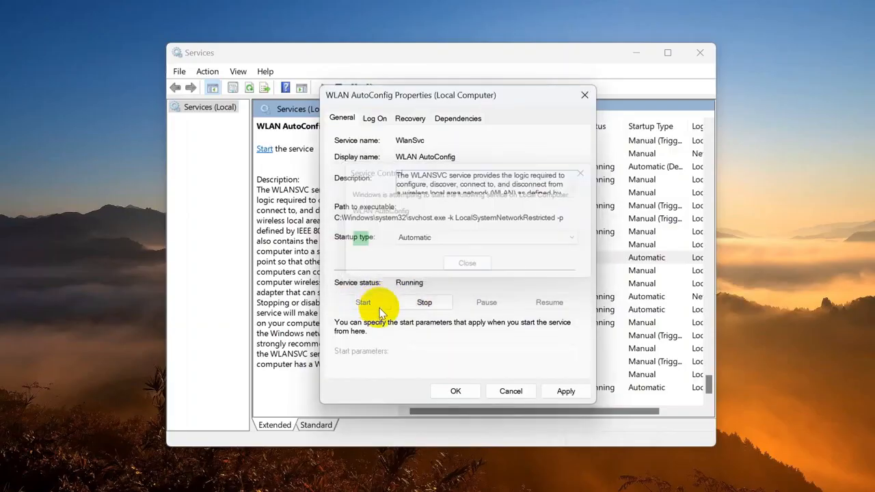
left_click(566, 391)
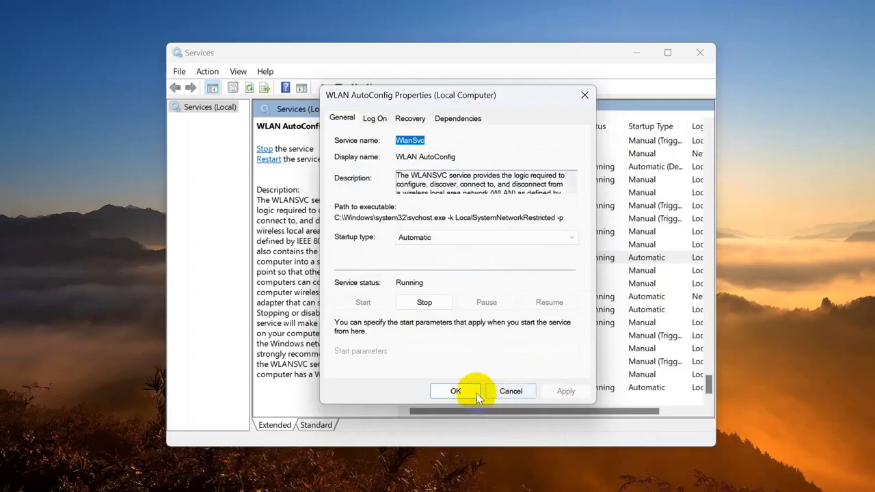
Accept the WLAN AutoConfig properties and minimize the Services window.
left_click(466, 390)
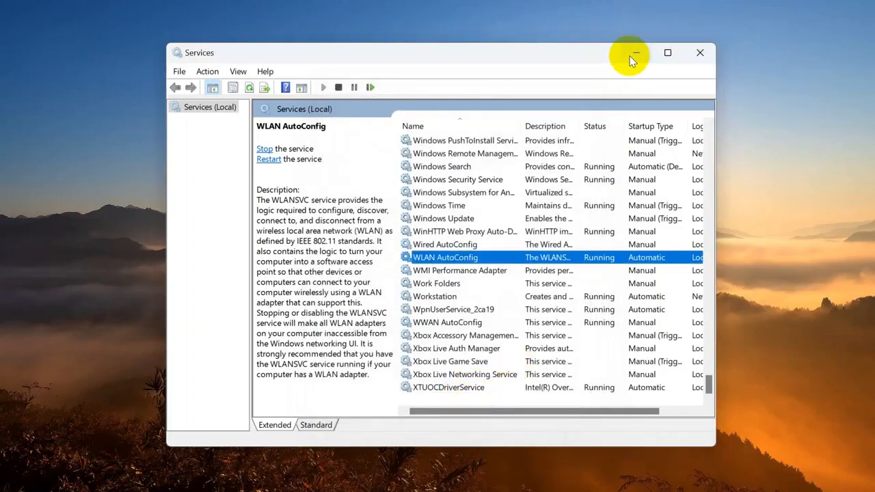
left_click(635, 54)
View the power options that include Restart, dismiss them, and look at the quick settings.
mouse_move(359, 485)
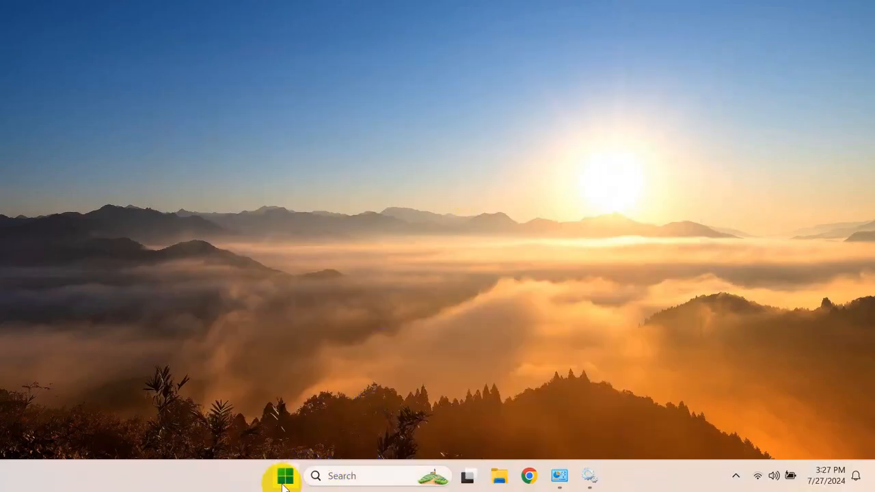
left_click(283, 478)
left_click(609, 428)
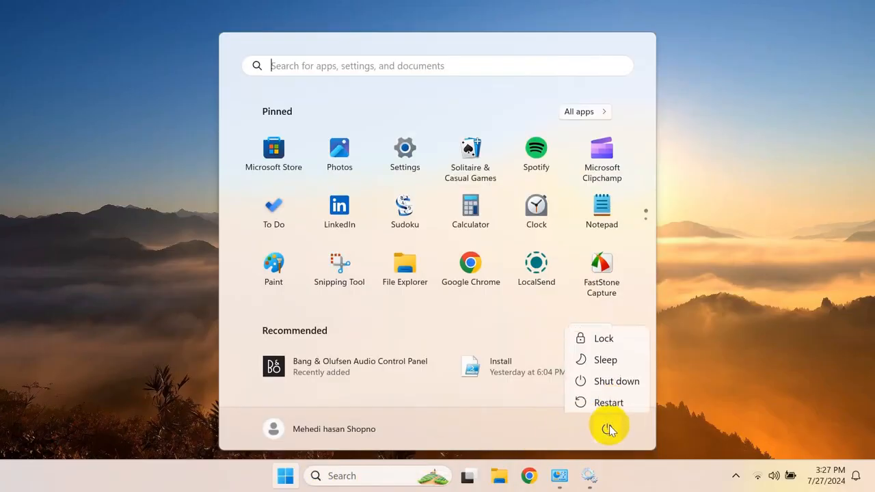
left_click(763, 313)
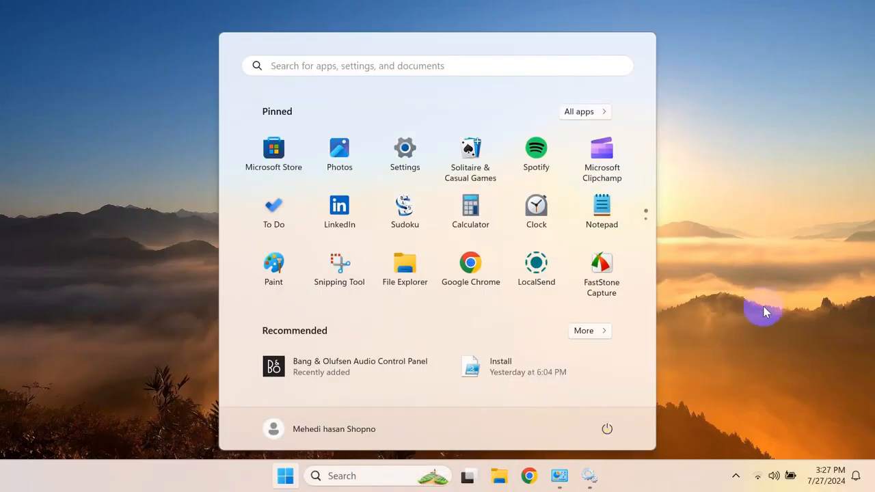
left_click(788, 478)
left_click(765, 117)
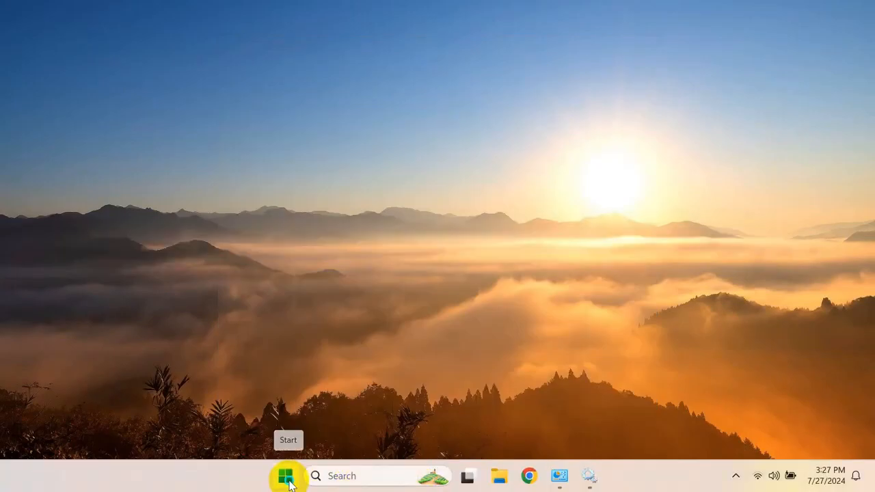
Open Device Manager and move its window nearer the middle of the desktop.
right_click(286, 476)
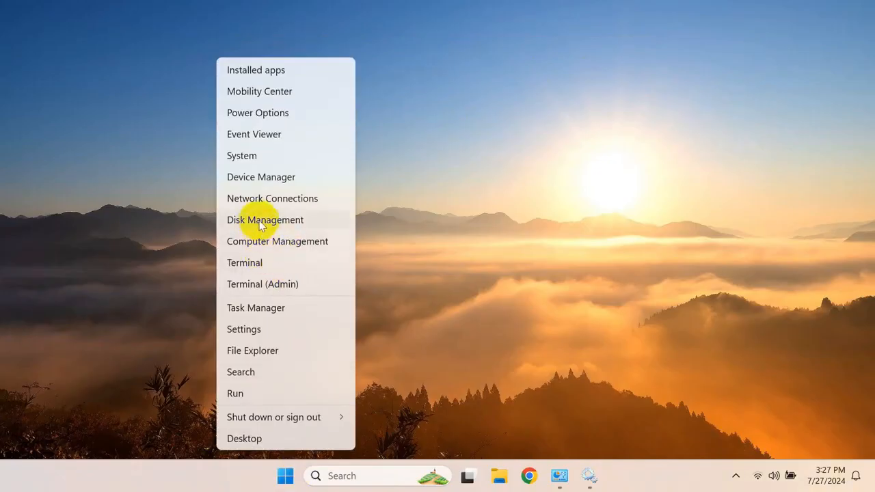
left_click(279, 179)
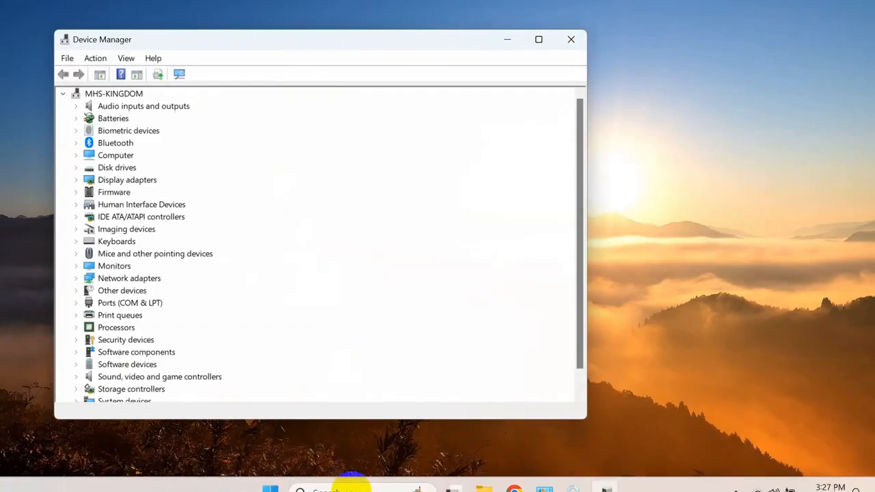
left_click(348, 477)
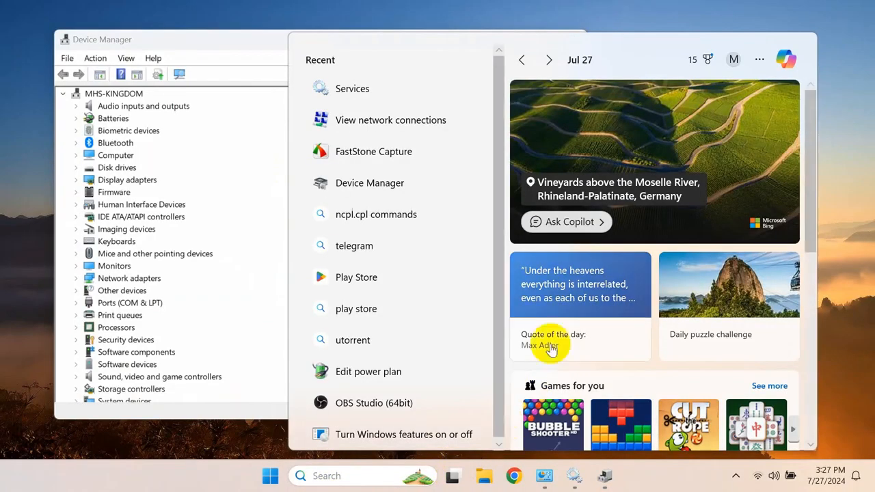
left_click(707, 23)
left_click_drag(414, 67, 516, 42)
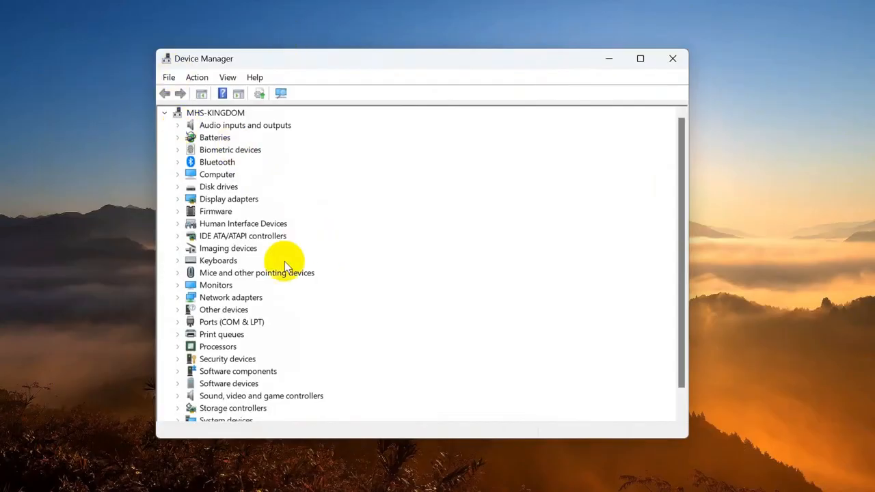
Expand the Network adapters category, select the Intel(R) Dual Band Wireless-AC 8260, and show hidden devices.
left_click(216, 300)
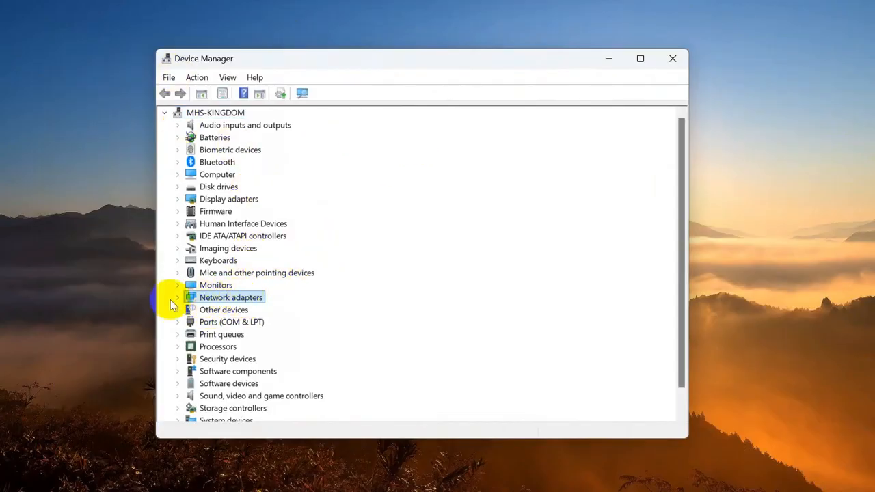
left_click(178, 298)
left_click(217, 298)
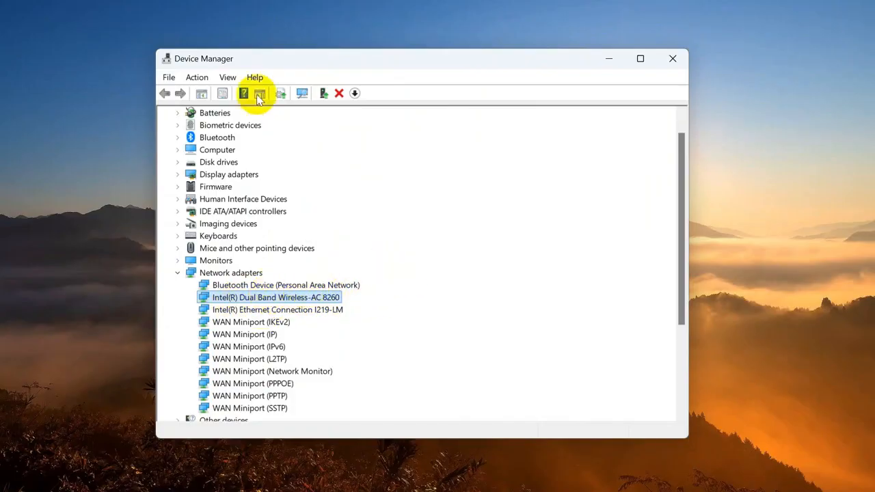
left_click(229, 78)
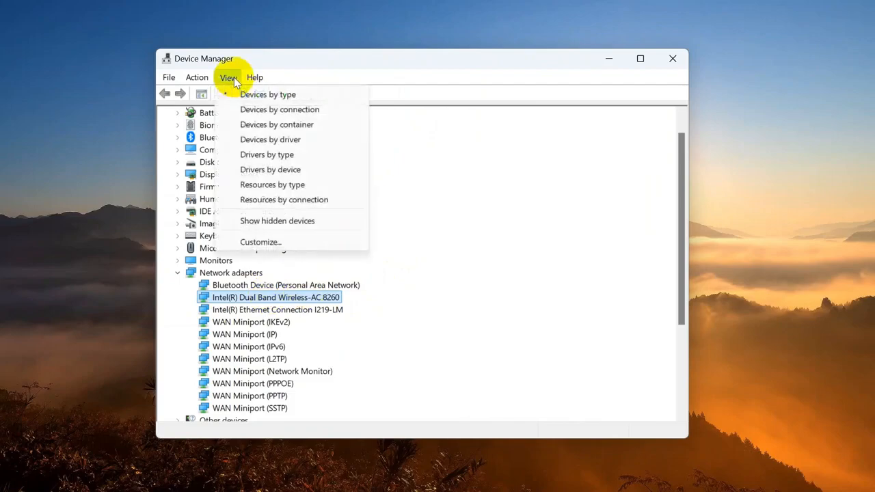
left_click(291, 222)
scroll(217, 386, "down", 1)
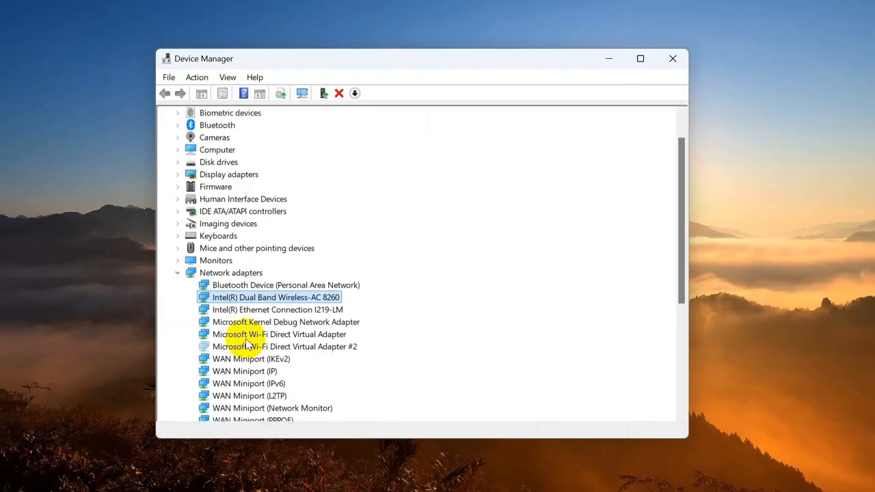
Disable the Intel(R) Dual Band Wireless-AC 8260 network adapter and confirm the disabling.
right_click(268, 300)
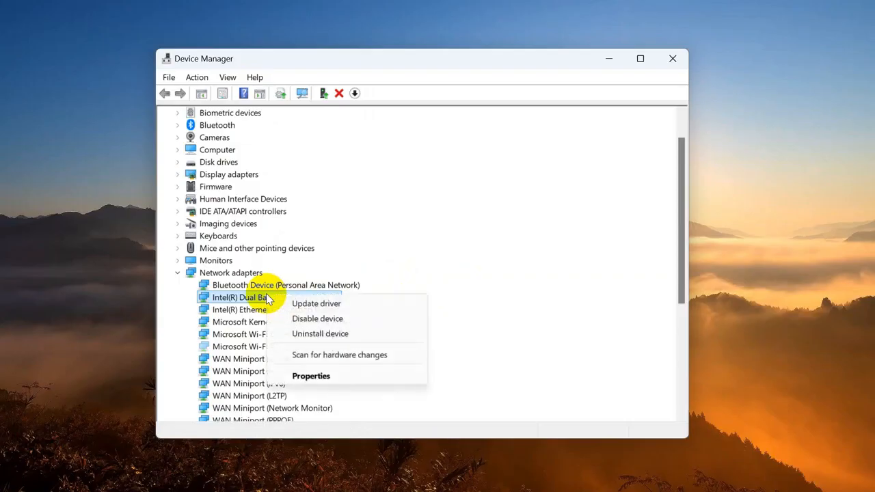
left_click(317, 319)
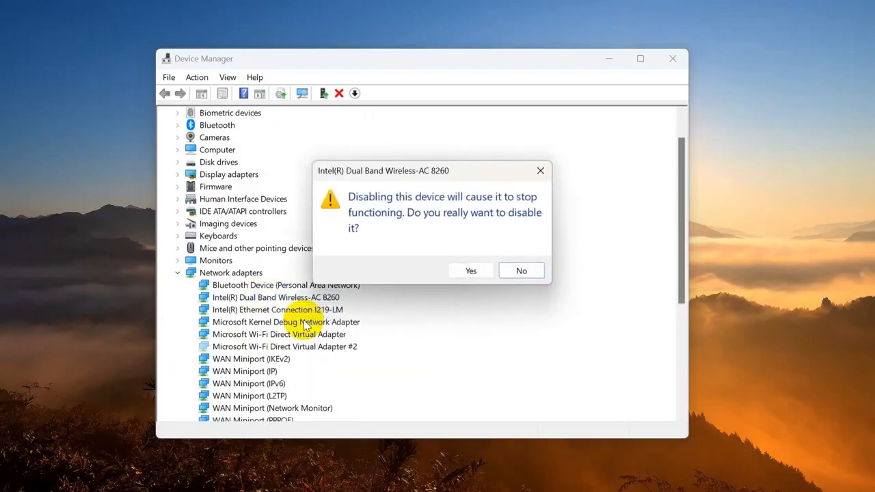
left_click(473, 270)
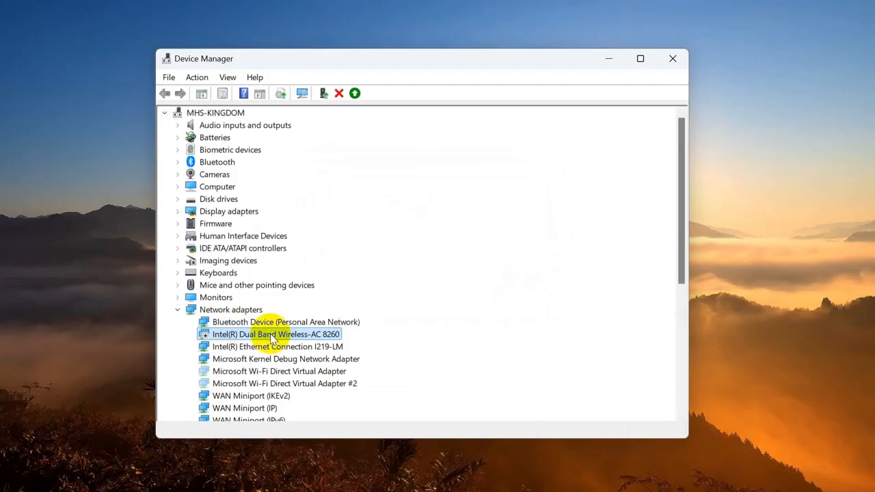
left_click(271, 475)
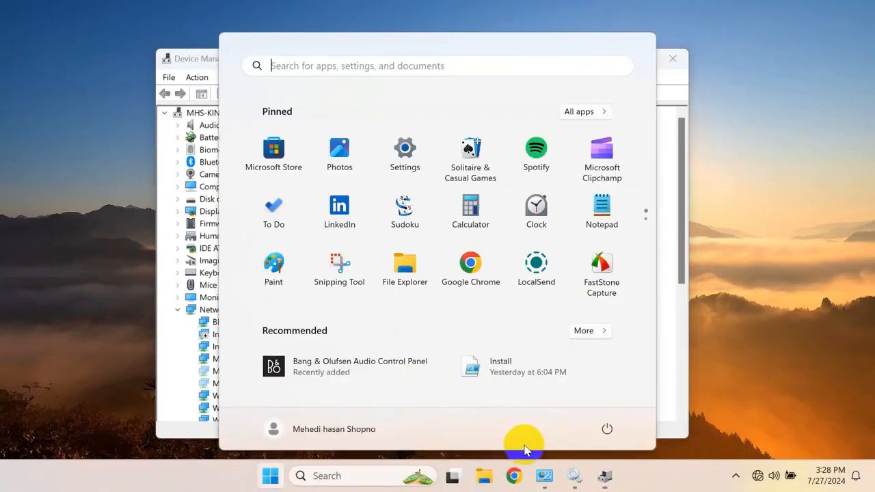
left_click(670, 293)
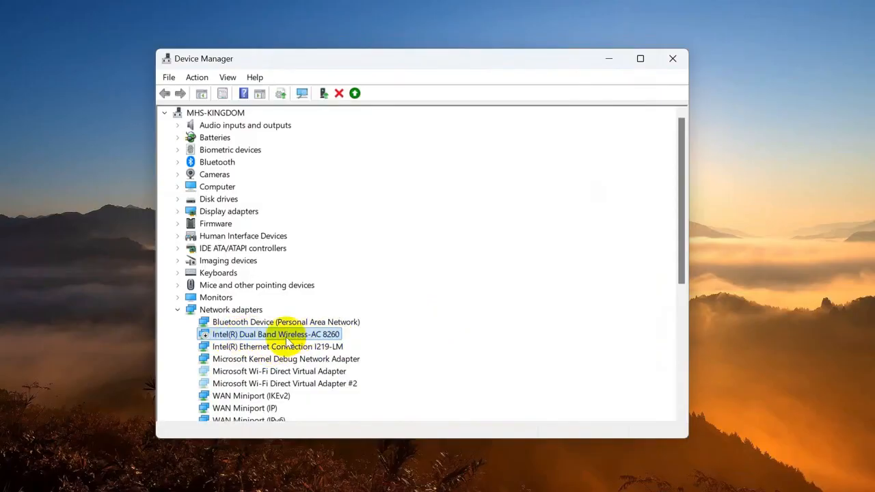
Enable the Intel(R) Dual Band Wireless-AC 8260 adapter again and close Device Manager.
right_click(236, 337)
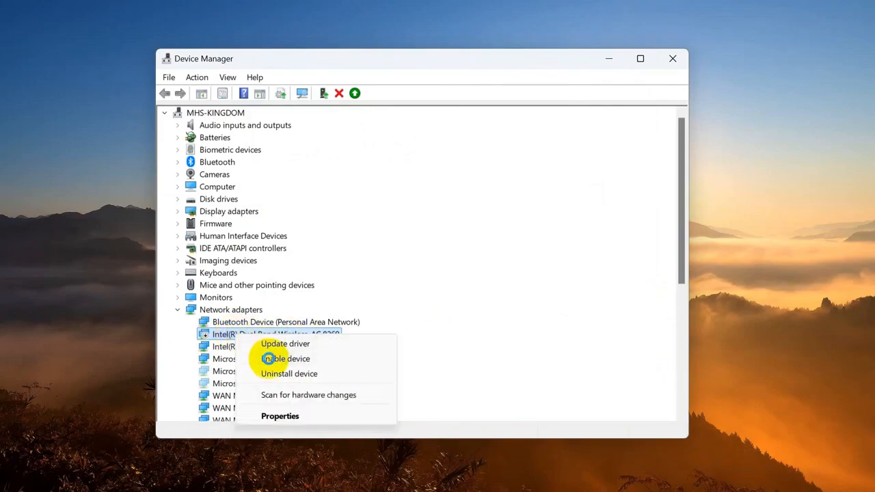
left_click(268, 359)
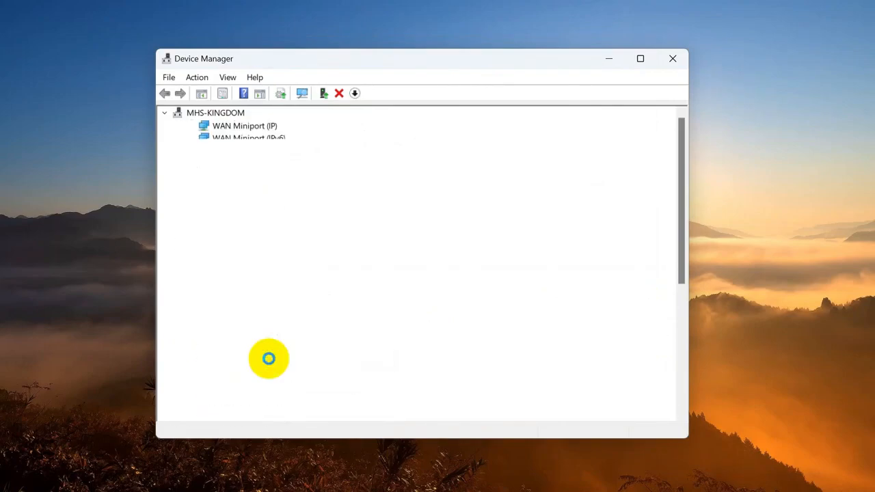
left_click(672, 58)
Check the Wi-Fi connection status in the quick settings and dismiss them.
mouse_move(789, 487)
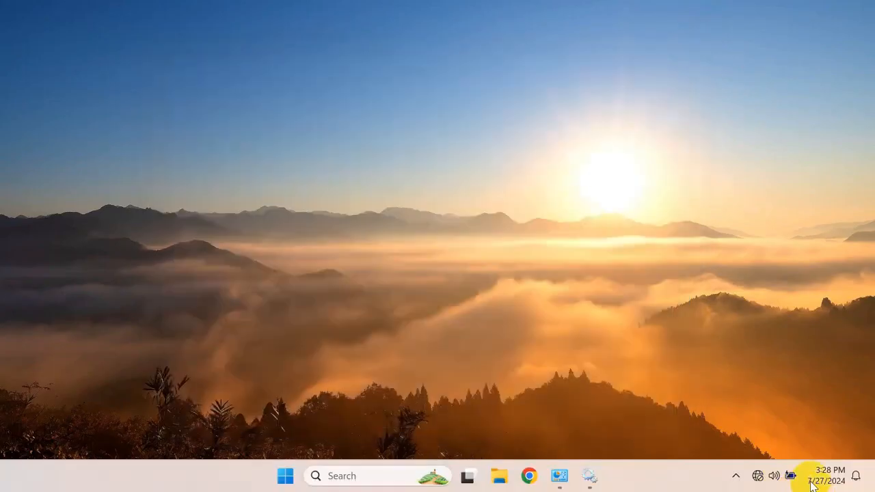
left_click(782, 477)
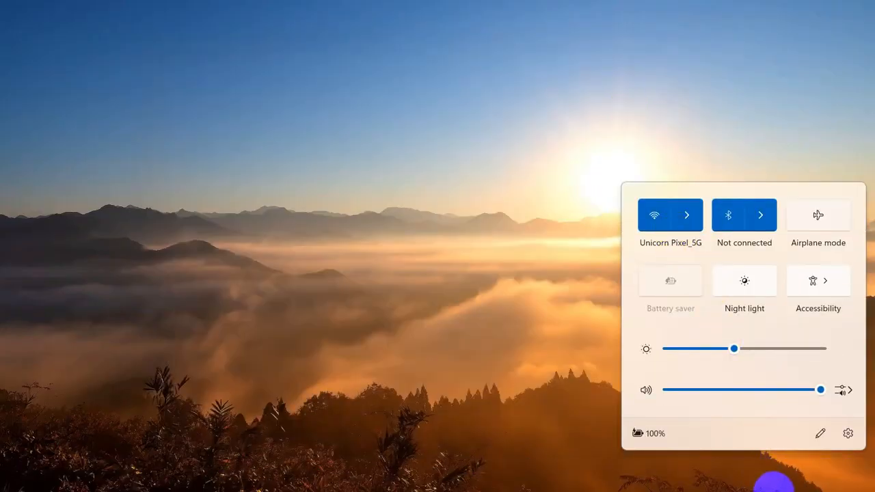
left_click(587, 247)
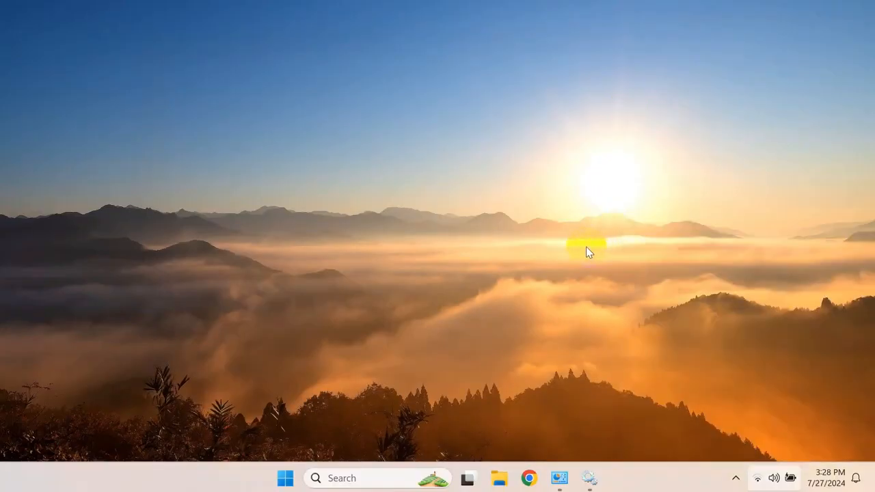